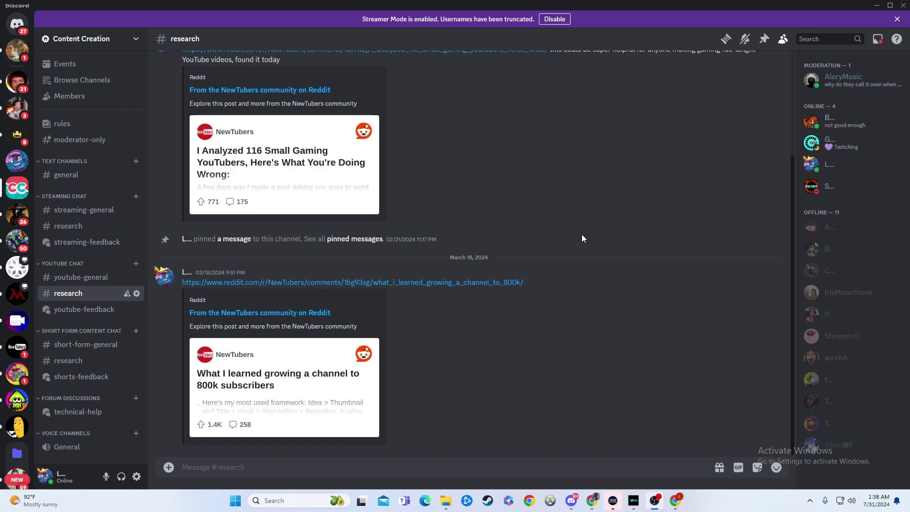
# Open Server Settings for Content Creation from its dropdown and go to Safety Setup
pyautogui.click(103, 39)
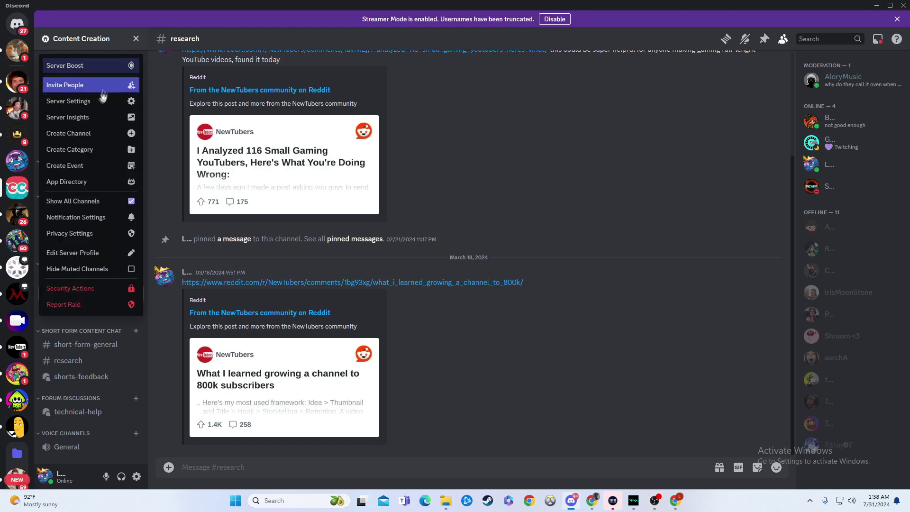
pyautogui.click(68, 100)
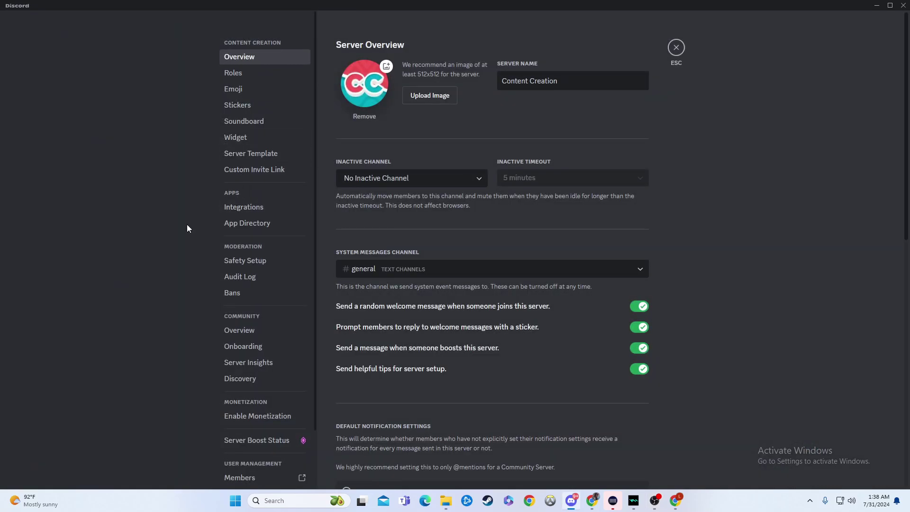
pyautogui.click(246, 260)
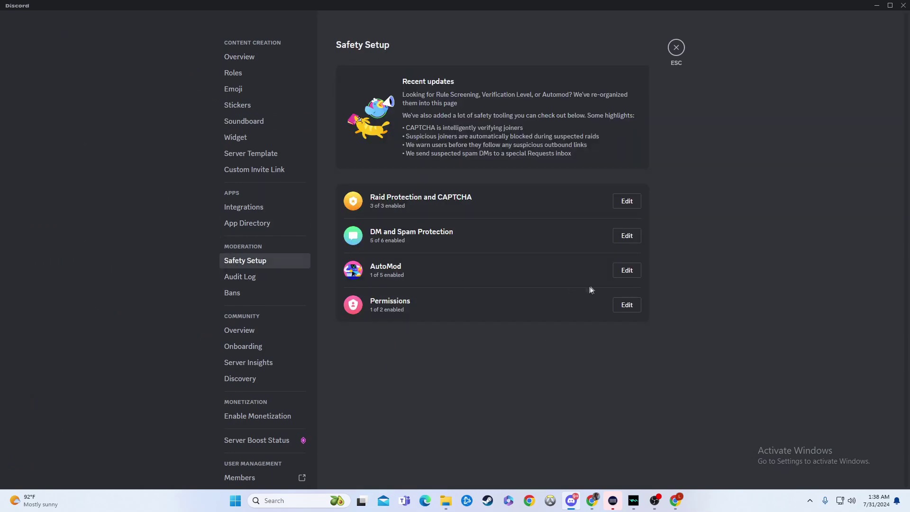
# Open the AutoMod rules and start a new Block Custom Words rule
pyautogui.click(618, 276)
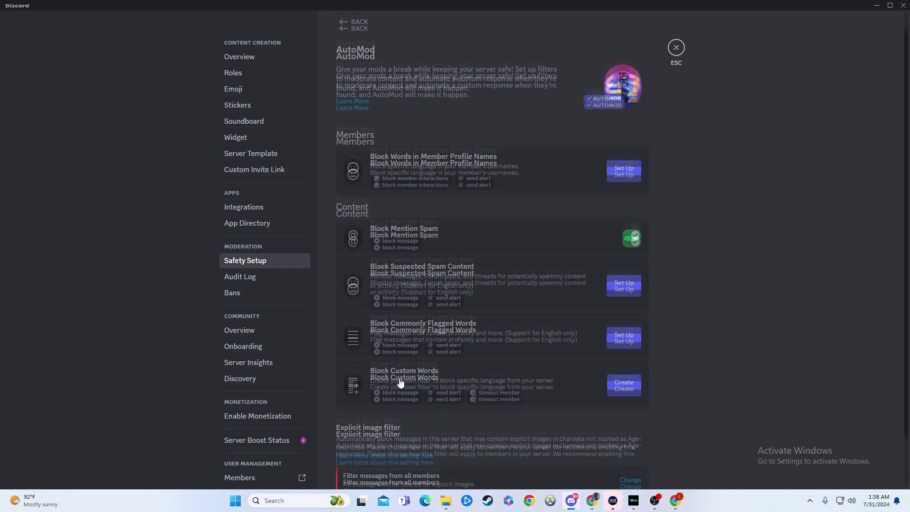
pyautogui.scroll(-2, 388, 407)
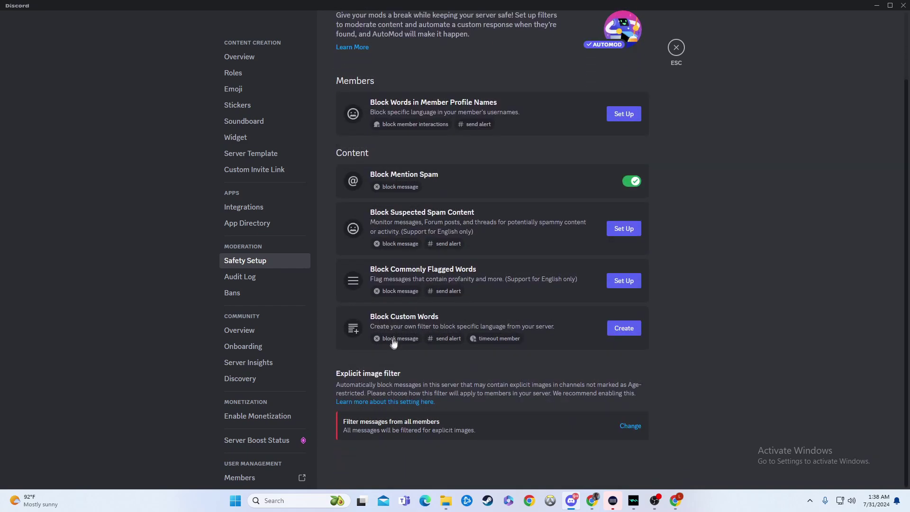
pyautogui.click(624, 328)
pyautogui.scroll(-2, 498, 376)
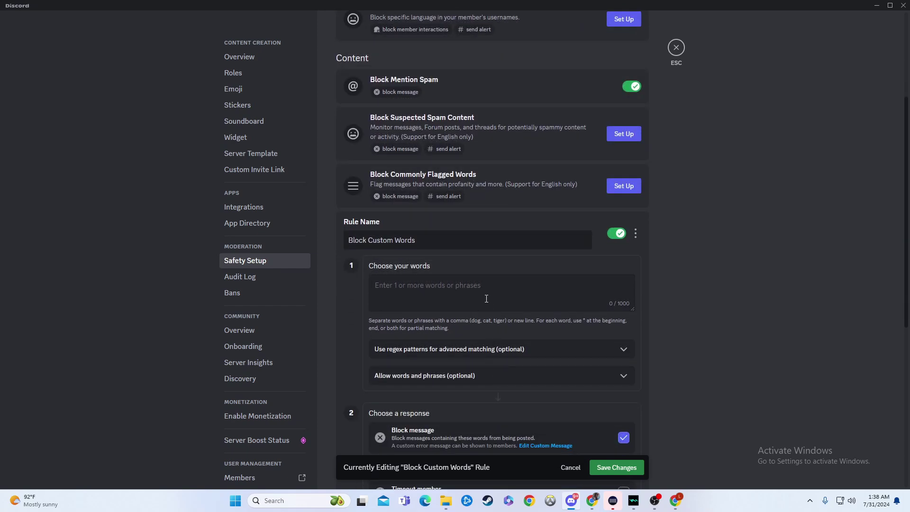
pyautogui.write('fart')
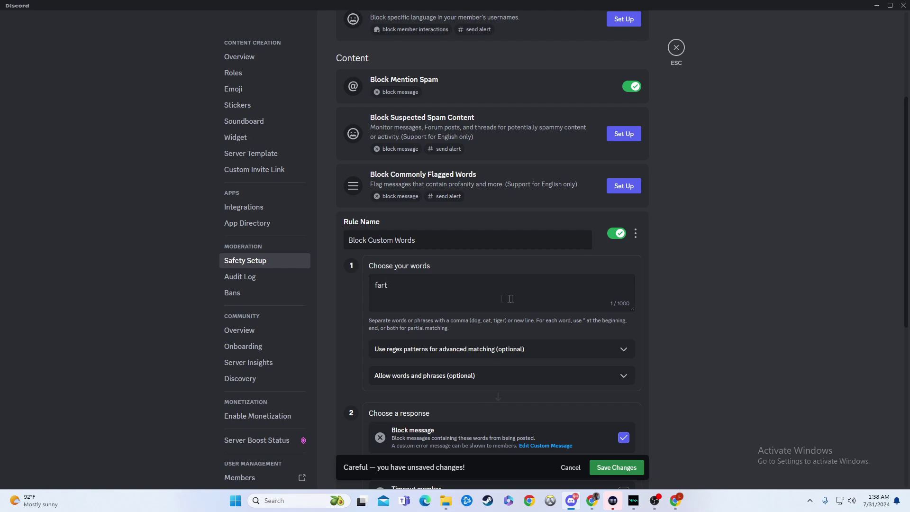
pyautogui.scroll(-2, 509, 297)
pyautogui.scroll(-2, 510, 292)
pyautogui.scroll(2, 508, 289)
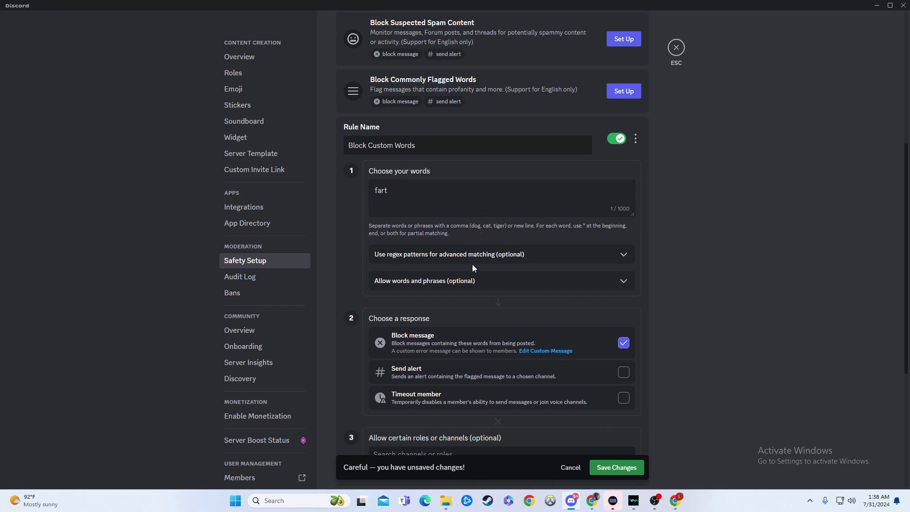
pyautogui.scroll(-2, 458, 311)
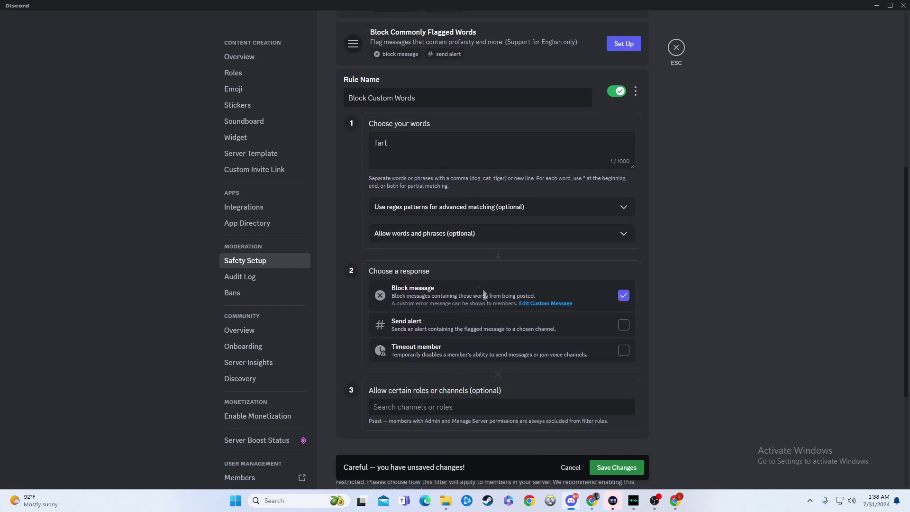
pyautogui.scroll(-2, 456, 330)
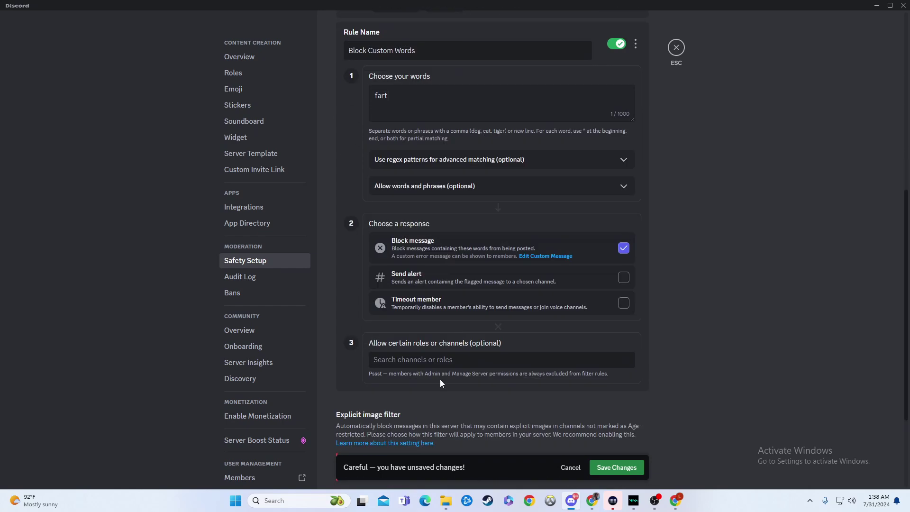
pyautogui.scroll(-4, 431, 346)
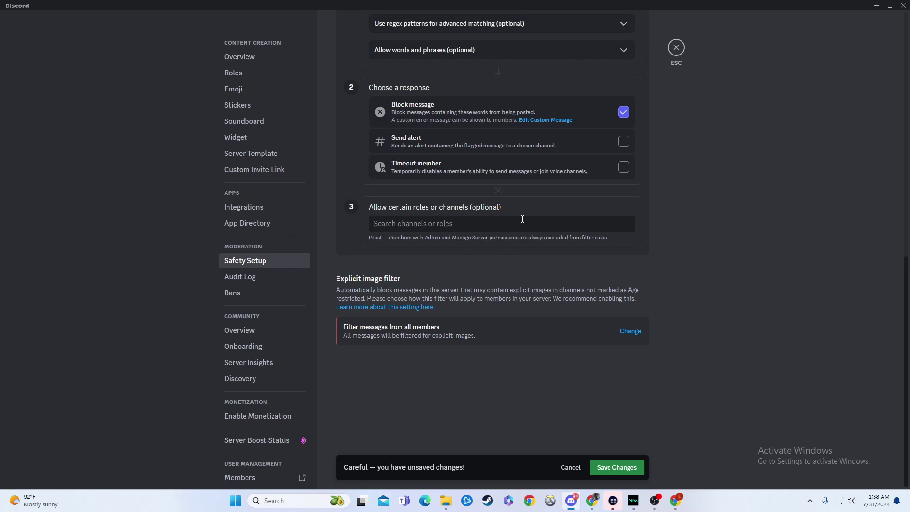
pyautogui.scroll(3, 522, 219)
pyautogui.scroll(-3, 540, 271)
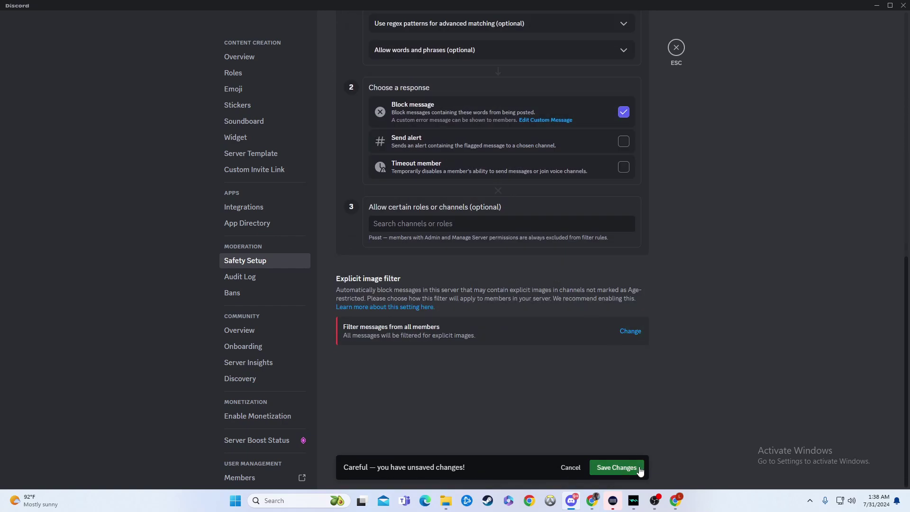
# Save the drafted Block Custom Words rule blocking 'fart'
pyautogui.click(617, 468)
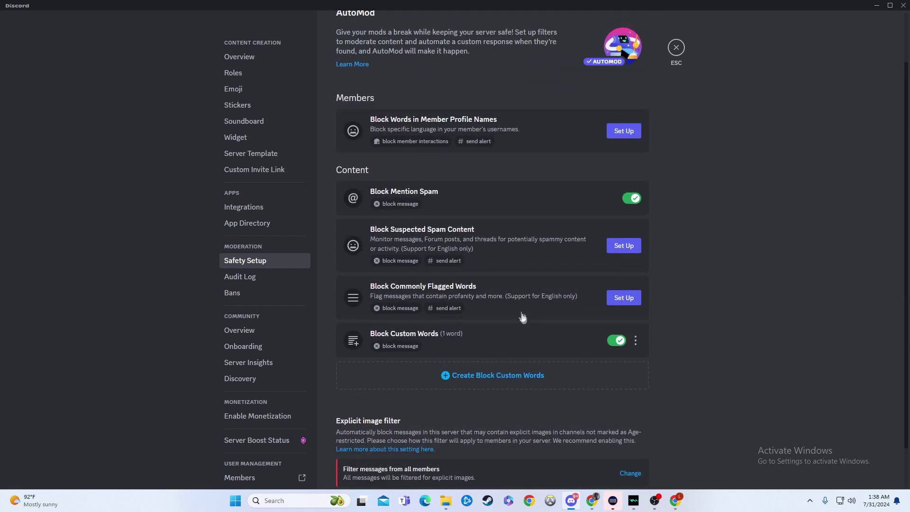
# Reopen the Block Custom Words rule, add a new line after 'fart', and save again
pyautogui.click(517, 352)
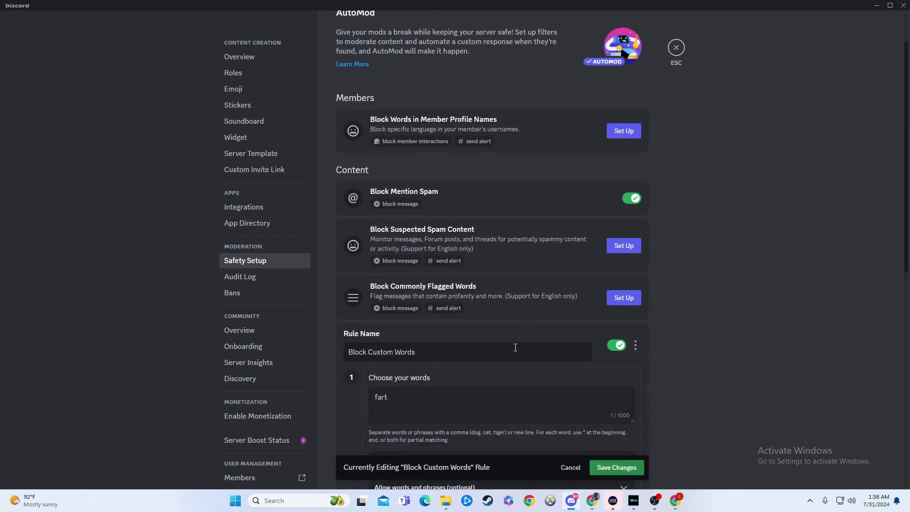
pyautogui.press('Return')
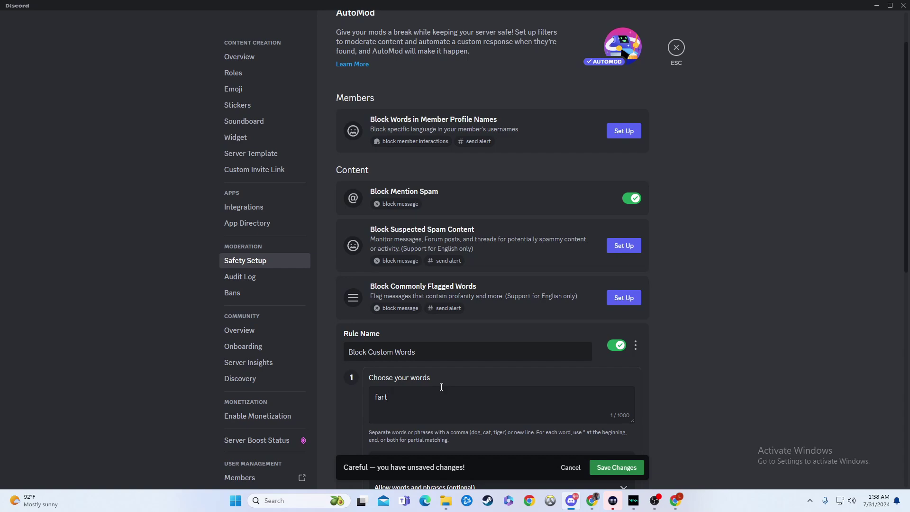
pyautogui.scroll(-4, 435, 387)
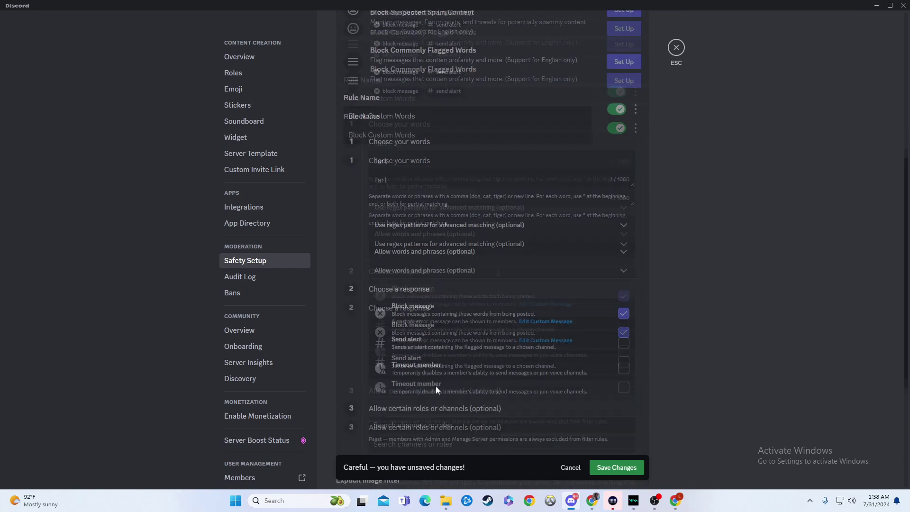
pyautogui.scroll(-2, 435, 387)
pyautogui.click(617, 467)
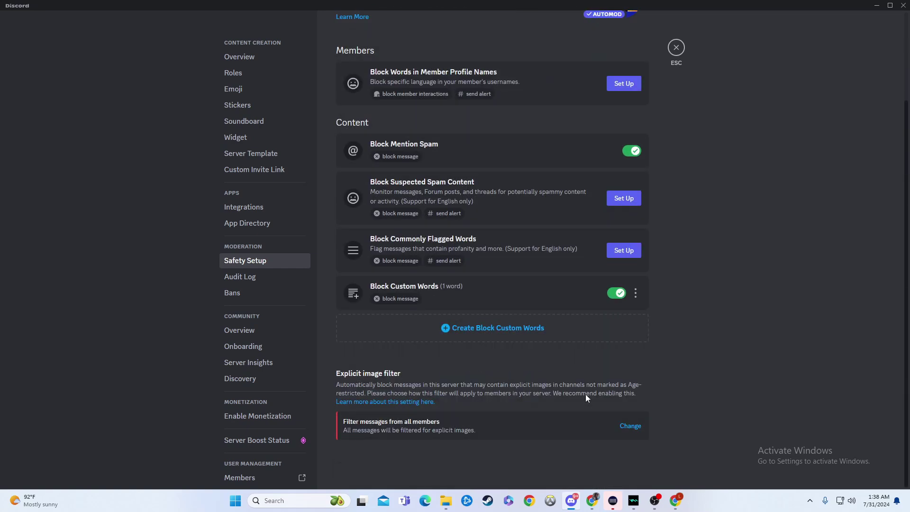